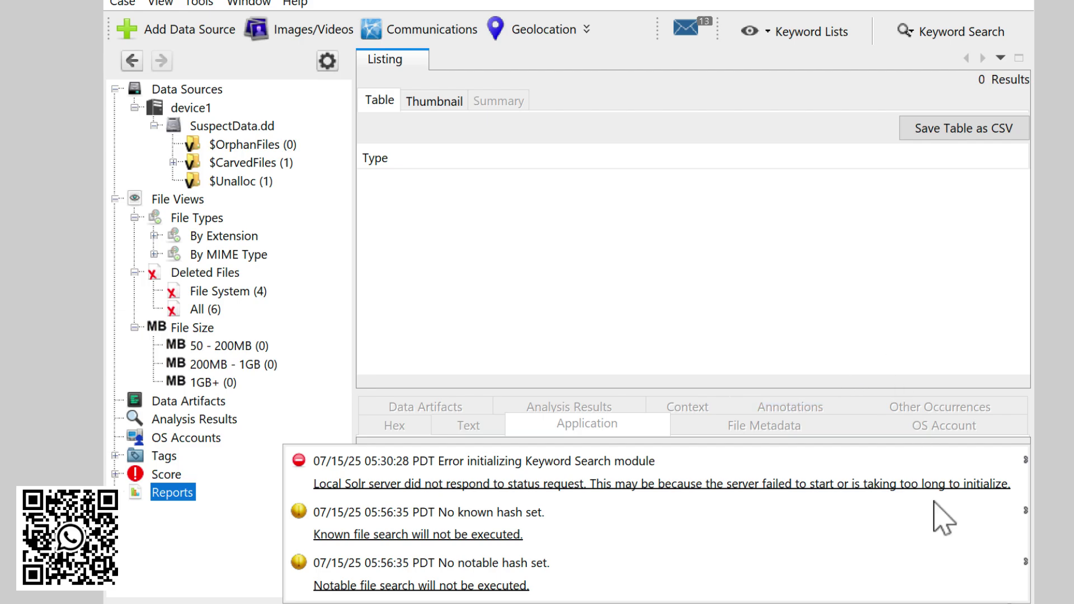
- Run an exact-match keyword search for "cat" with the search results saved
{"action": "left_click", "coordinate": [793, 285]}
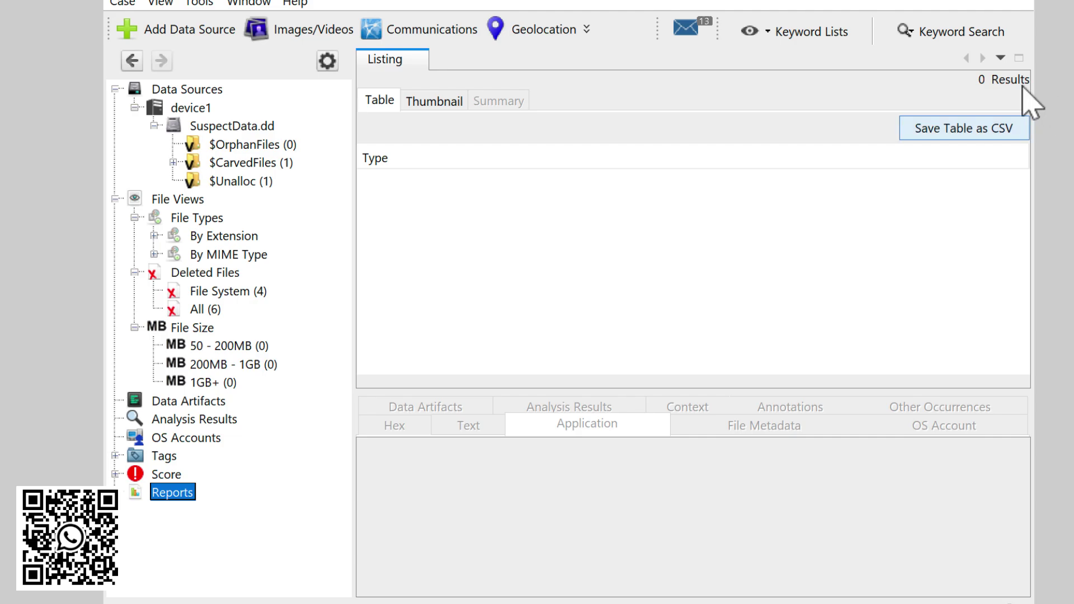
{"action": "left_click", "coordinate": [954, 34]}
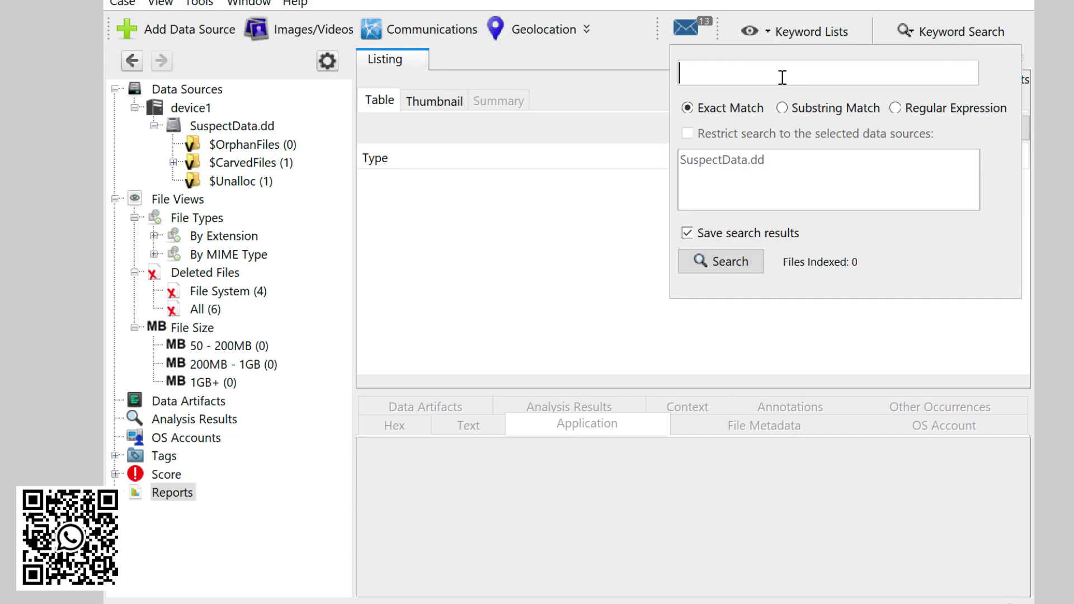
{"action": "type", "text": "kitten"}
{"action": "key", "text": "shift+Left"}
{"action": "key", "text": "ctrl+a"}
{"action": "type", "text": "cat"}
{"action": "left_click", "coordinate": [718, 257]}
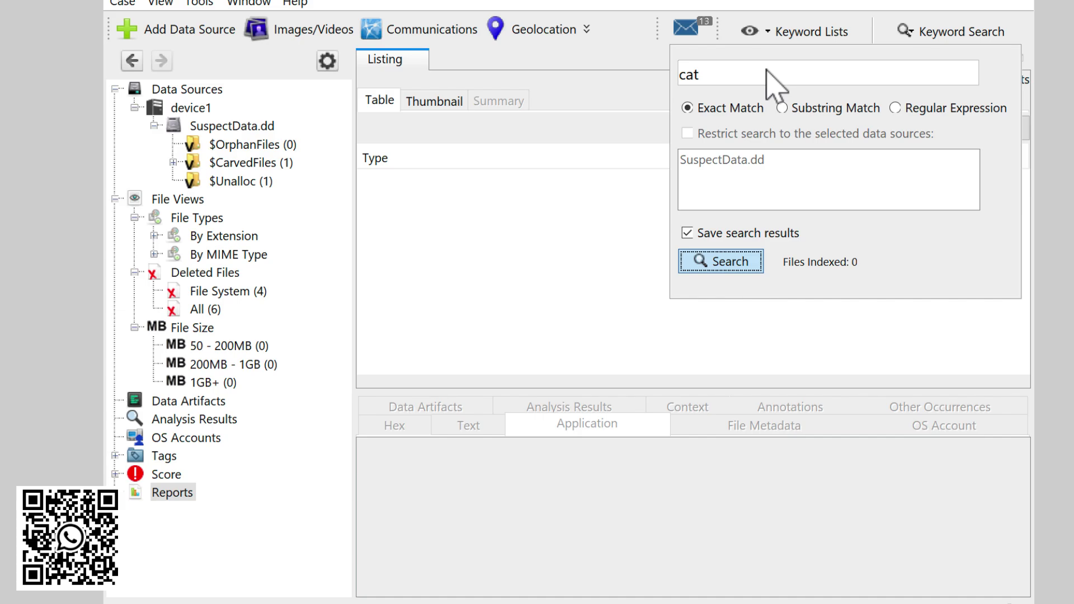
{"action": "left_click", "coordinate": [740, 268]}
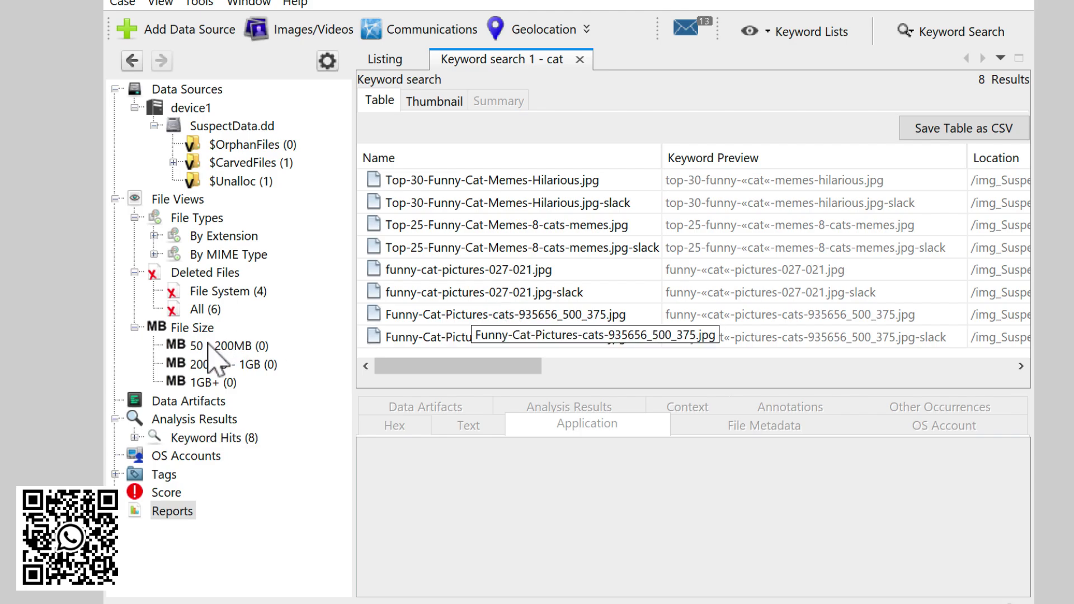
- Add the Bookmark file tag to Top-25-Funny-Cat-Memes-8-cats-memes.jpg in the results of the first "cat" keyword search
{"action": "left_click", "coordinate": [197, 441]}
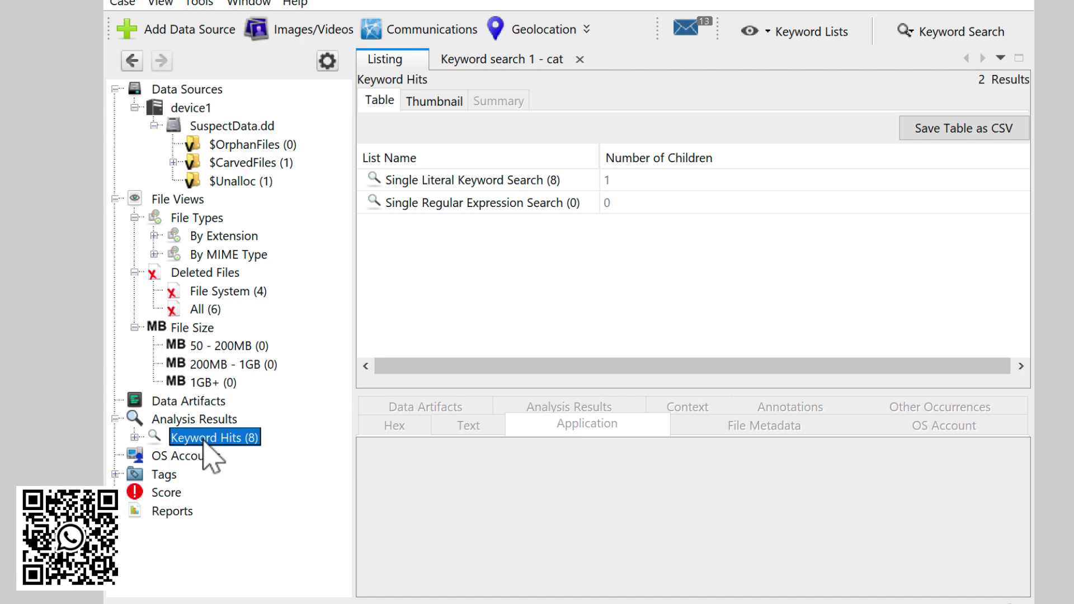
{"action": "left_click", "coordinate": [479, 61]}
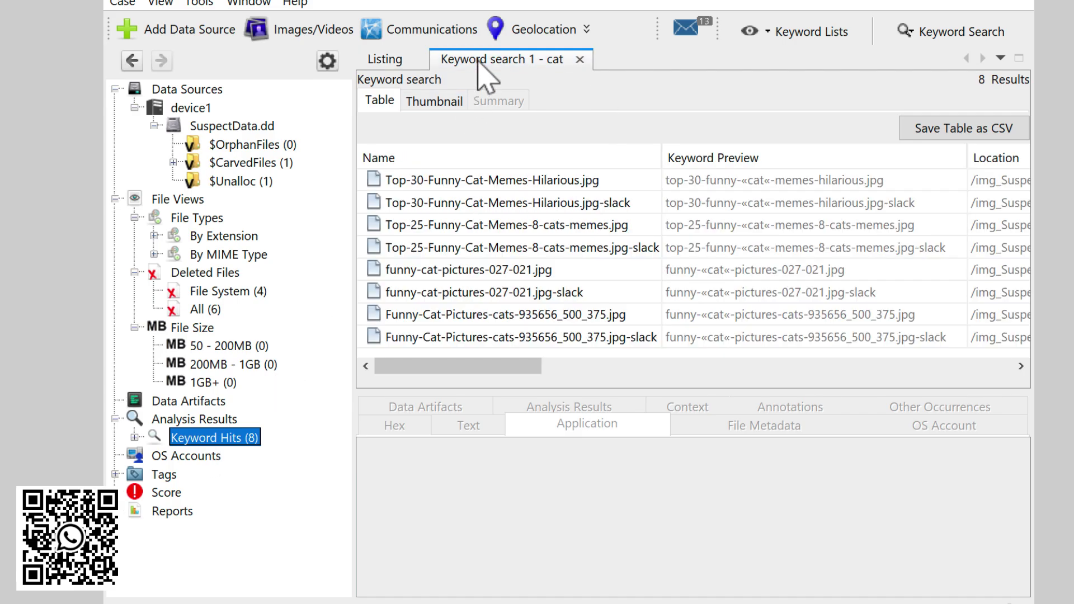
{"action": "left_click", "coordinate": [468, 231]}
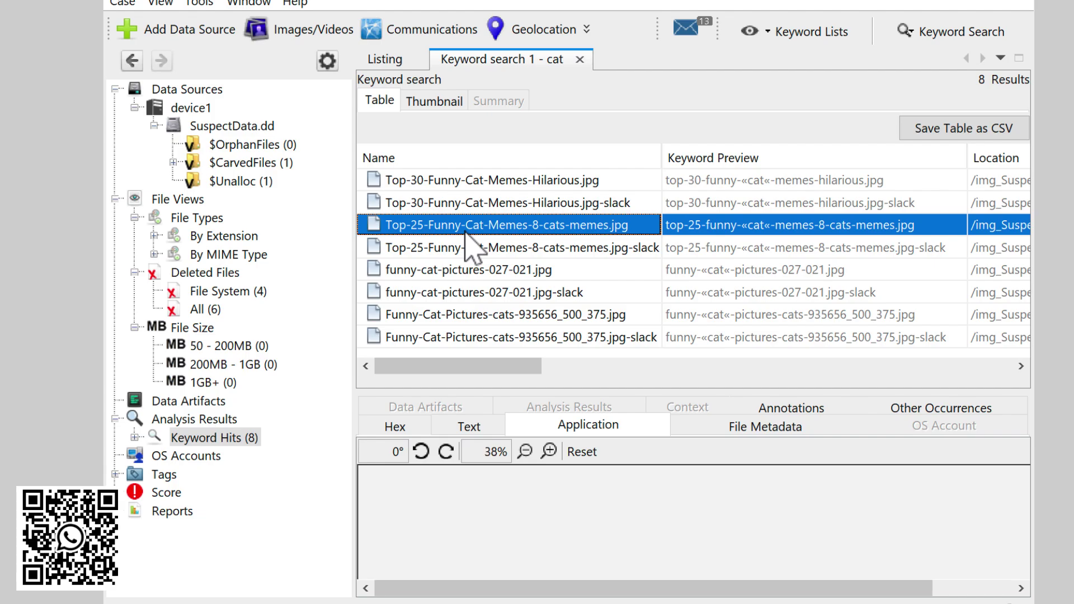
{"action": "right_click", "coordinate": [466, 226]}
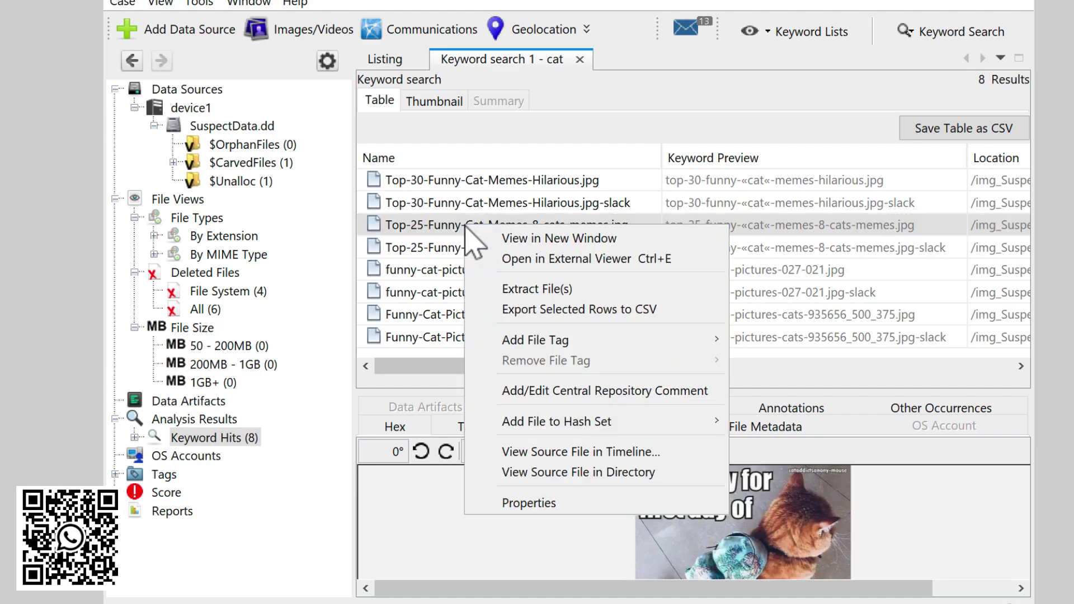
{"action": "mouse_move", "coordinate": [551, 343]}
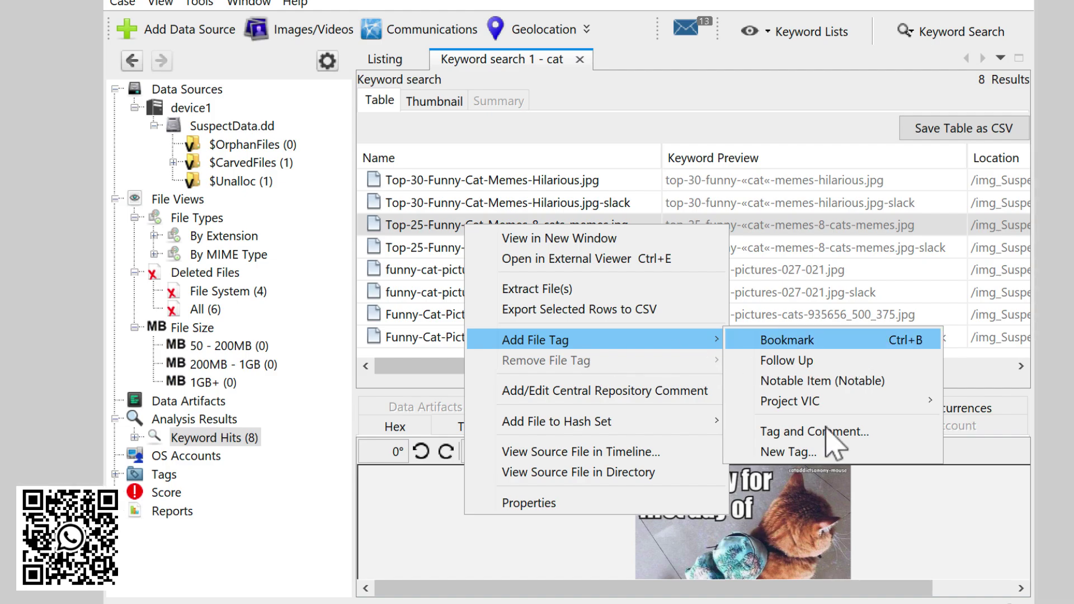
{"action": "right_click", "coordinate": [473, 221]}
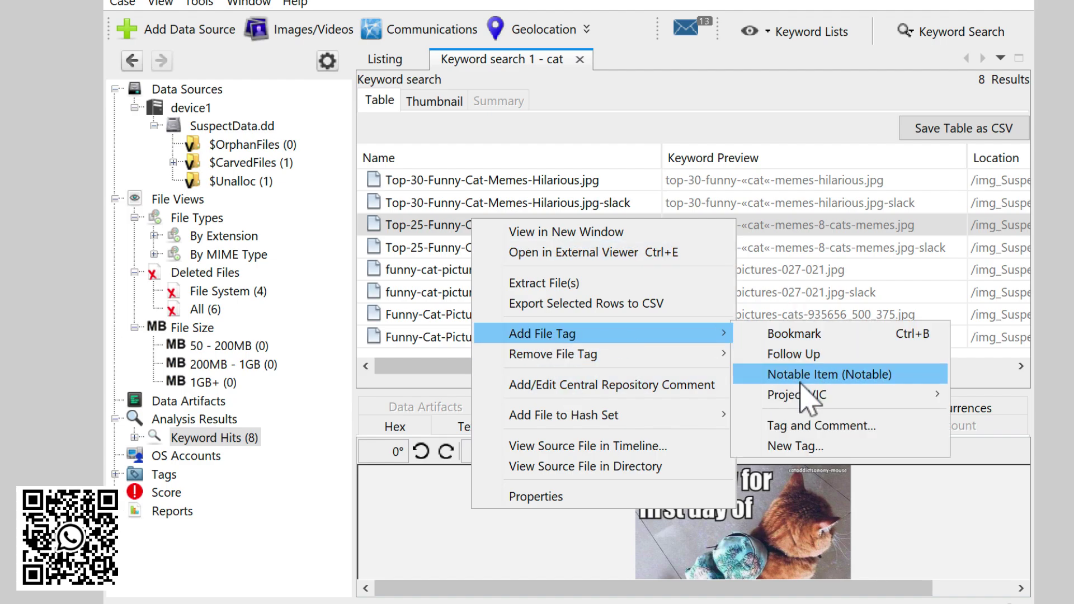
{"action": "left_click", "coordinate": [790, 336]}
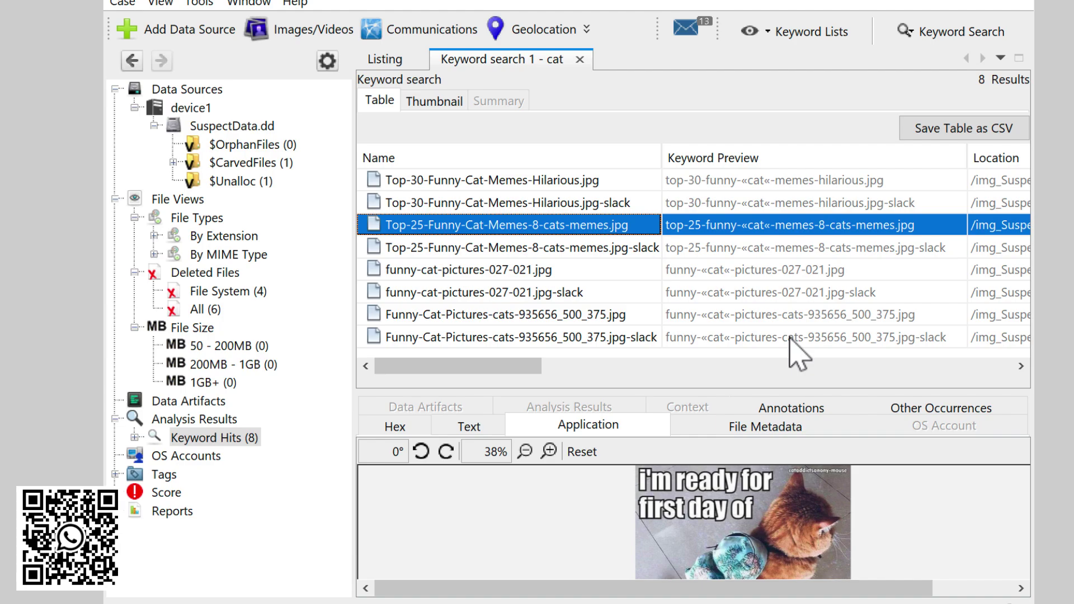
- Run a substring-match keyword search for "cat" and compare its results with those of the exact-match search
{"action": "left_click", "coordinate": [435, 271]}
{"action": "left_click", "coordinate": [441, 292]}
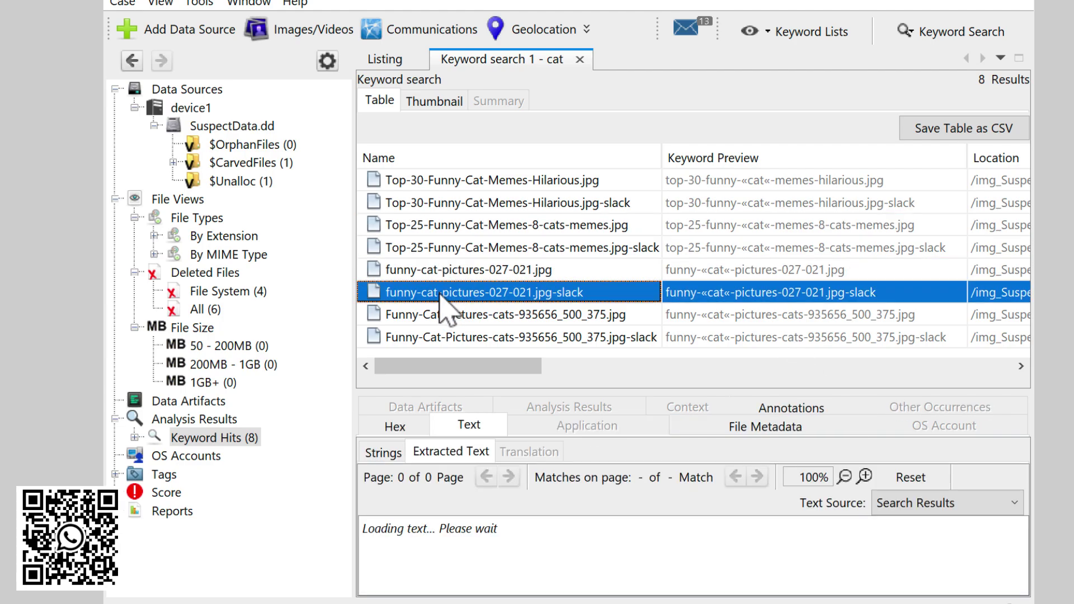
{"action": "left_click", "coordinate": [942, 33]}
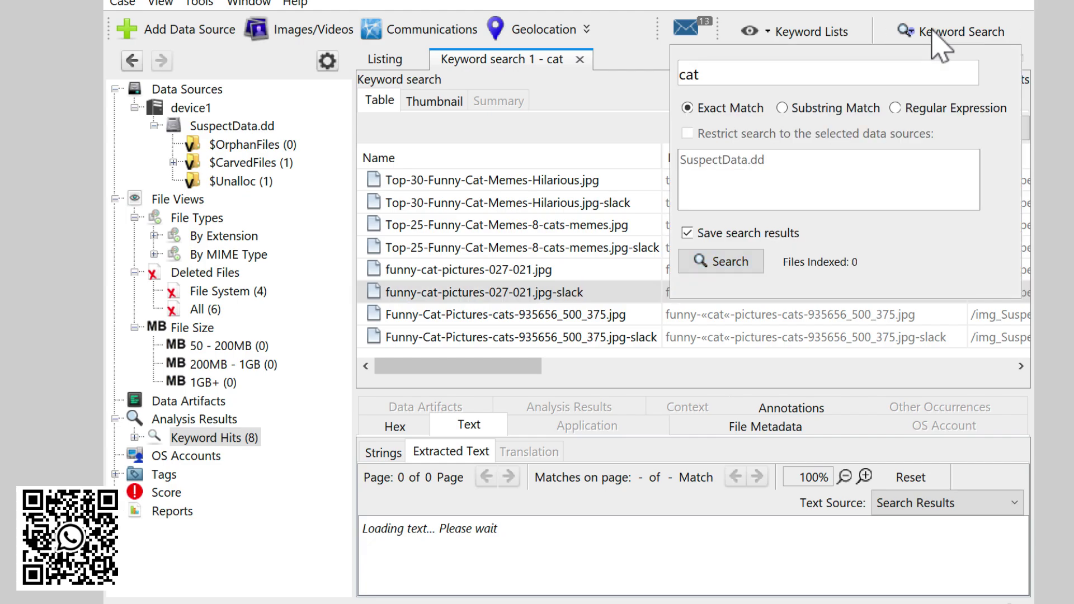
{"action": "left_click", "coordinate": [847, 110]}
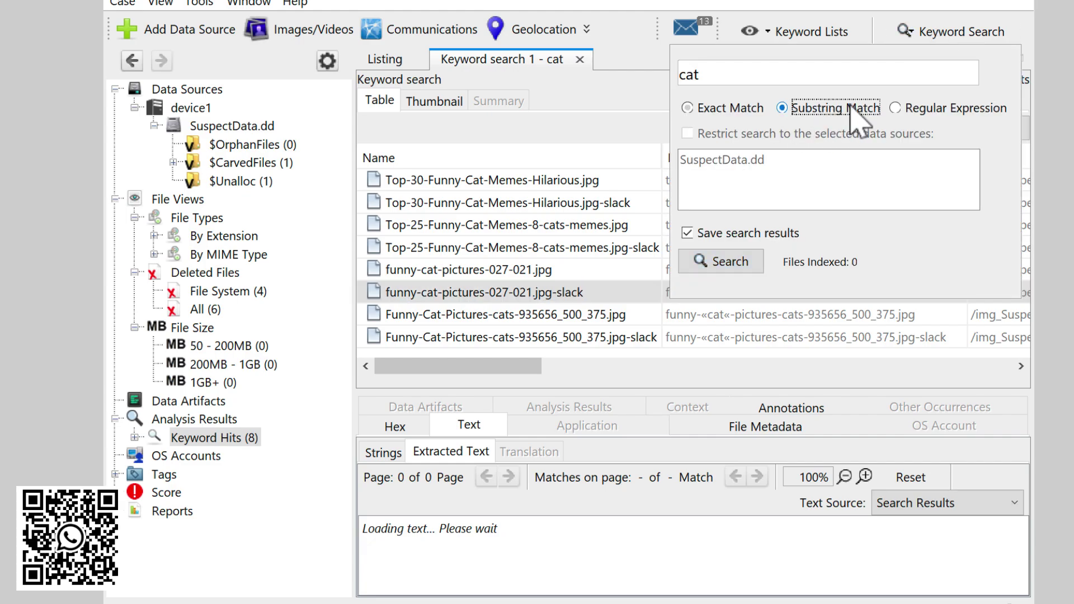
{"action": "left_click", "coordinate": [739, 264]}
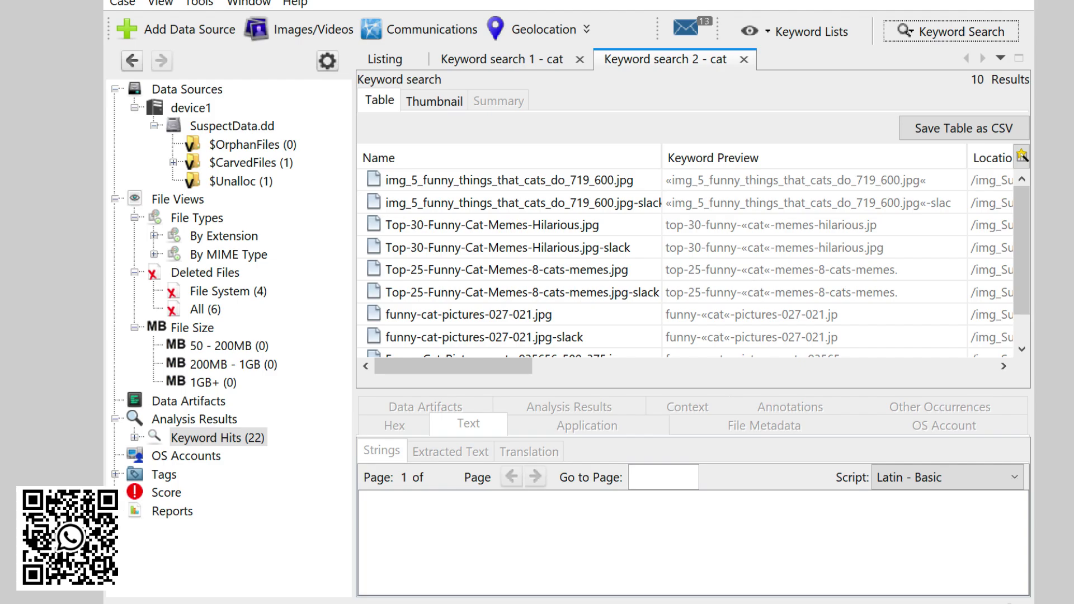
{"action": "left_click", "coordinate": [506, 60]}
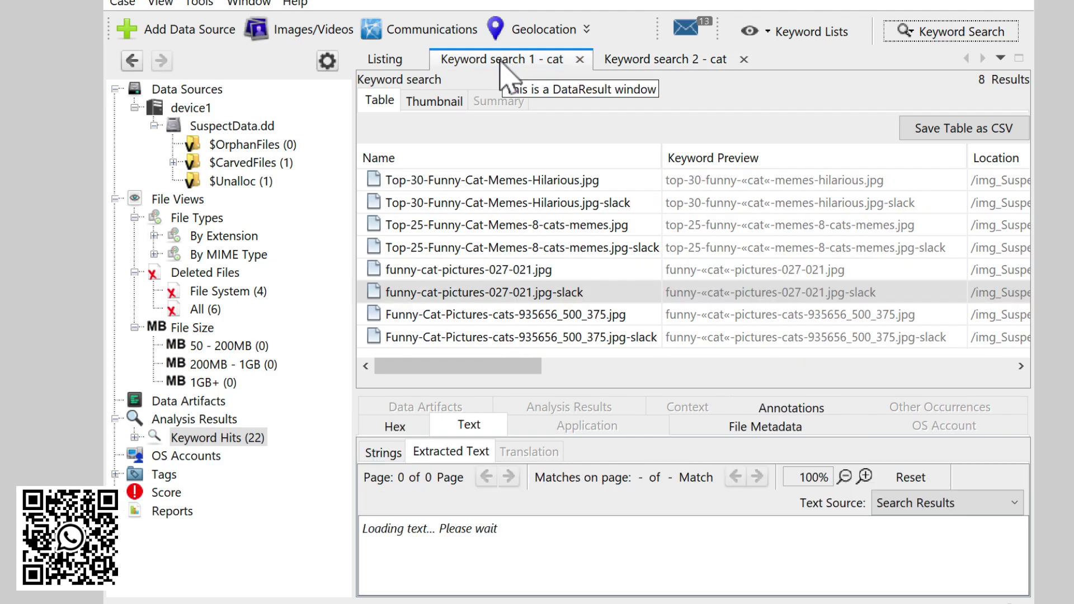
{"action": "left_click", "coordinate": [659, 60]}
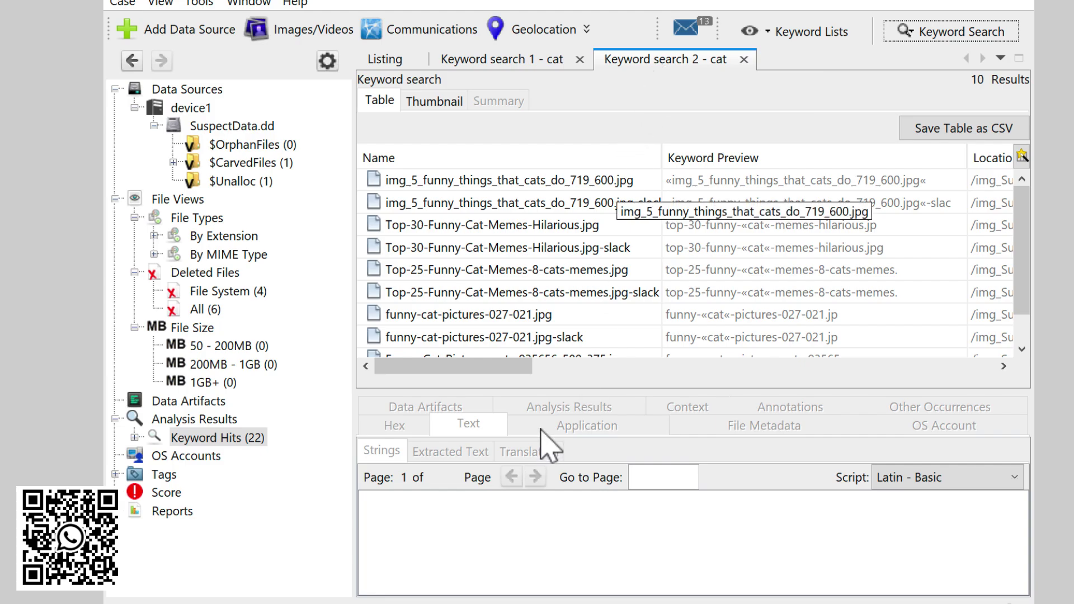
- Add the Follow Up file tag to Top-25-Funny-Cat-Memes-8-cats-memes.jpg in the substring search results
{"action": "left_click", "coordinate": [549, 270]}
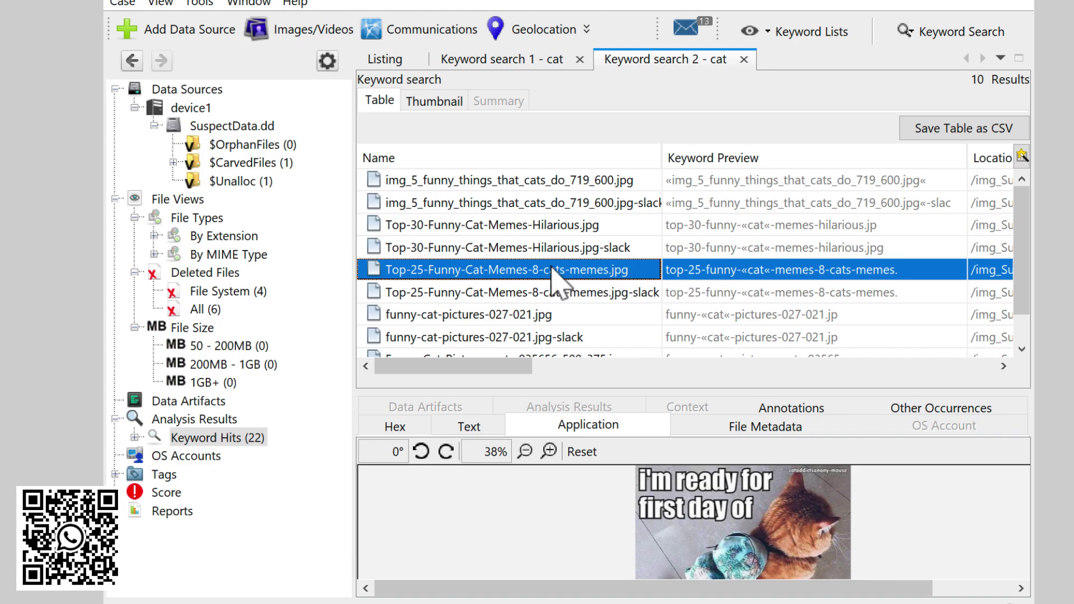
{"action": "right_click", "coordinate": [550, 267]}
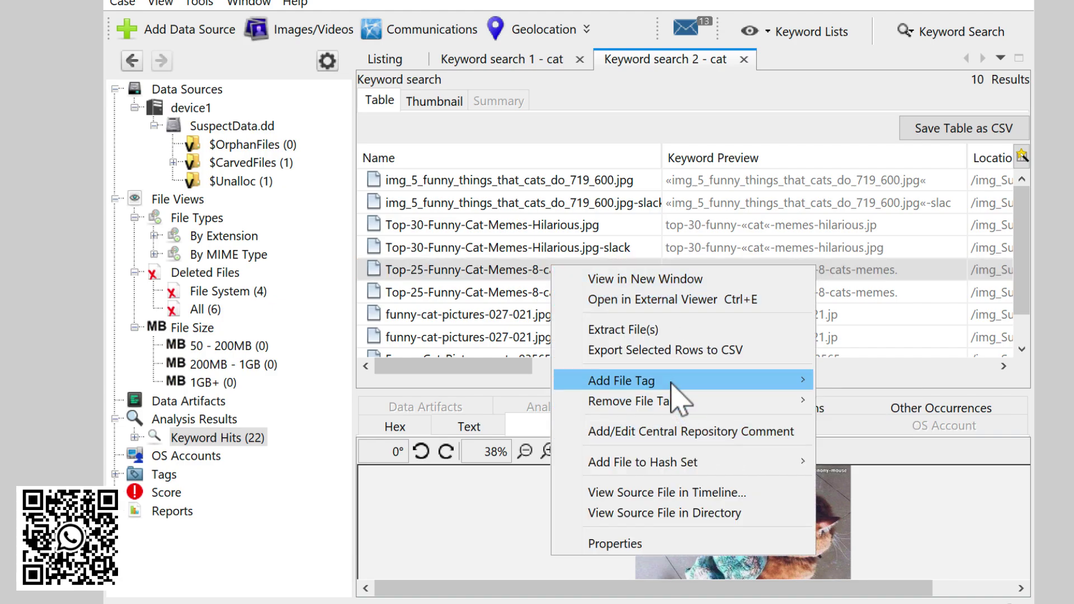
{"action": "mouse_move", "coordinate": [672, 384]}
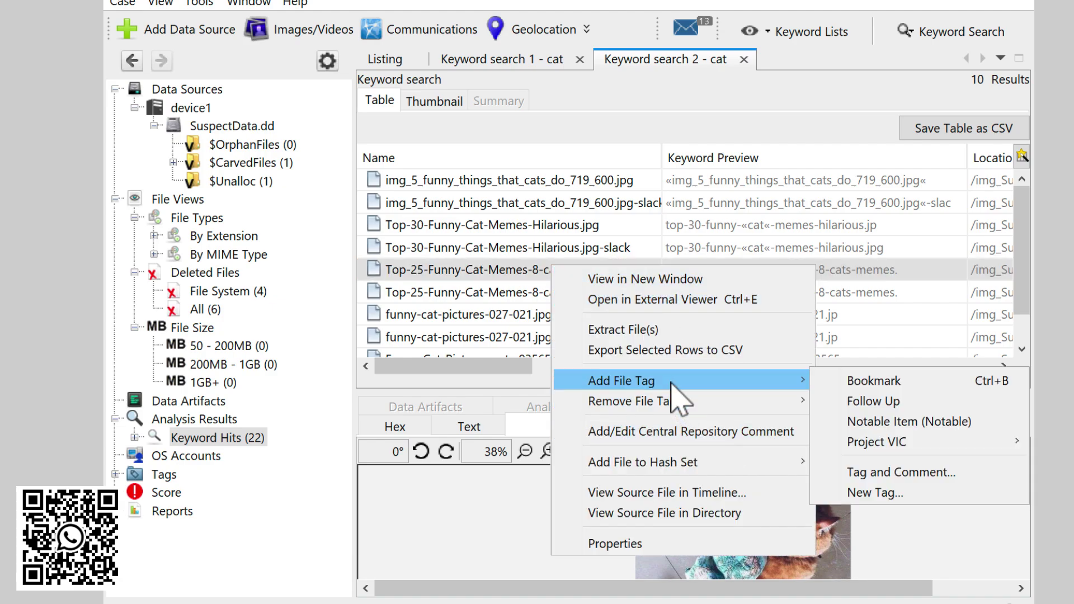
{"action": "left_click", "coordinate": [873, 402]}
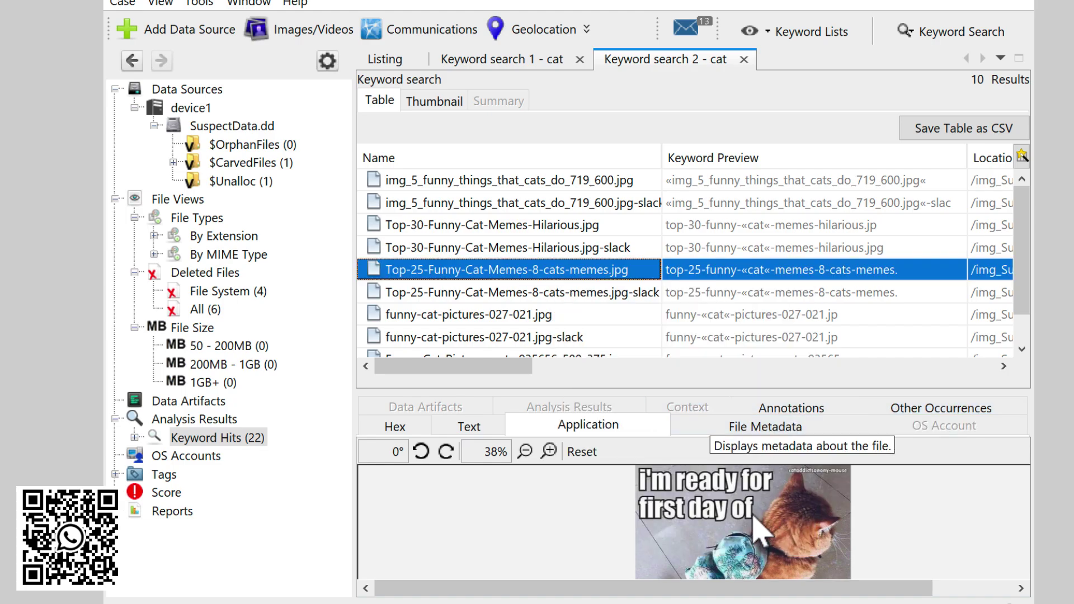
- List the case's tags and close both "cat" keyword search results
{"action": "left_click", "coordinate": [146, 472]}
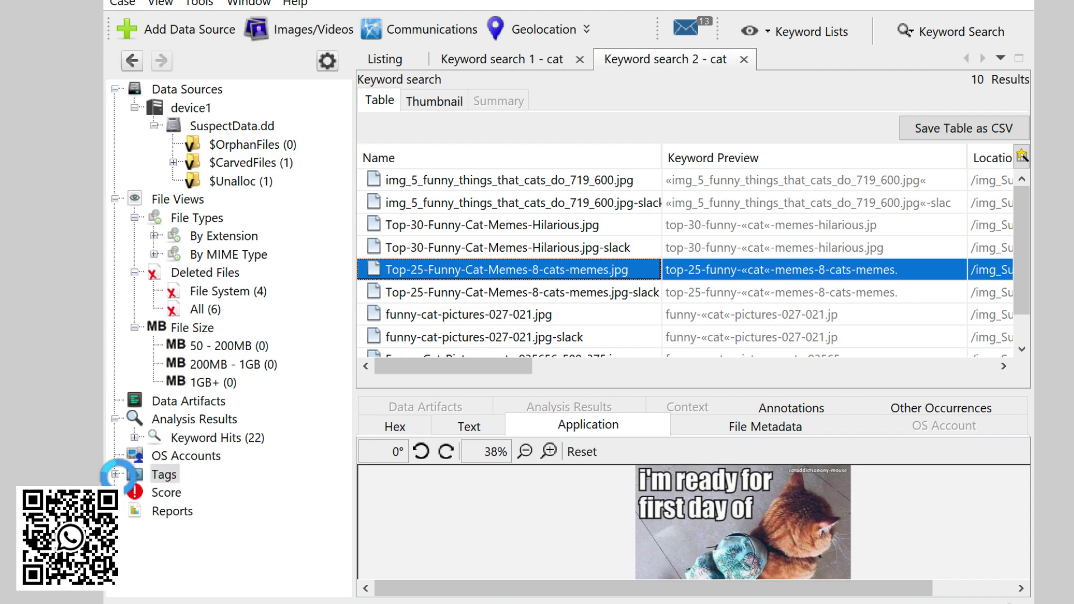
{"action": "left_click", "coordinate": [119, 476]}
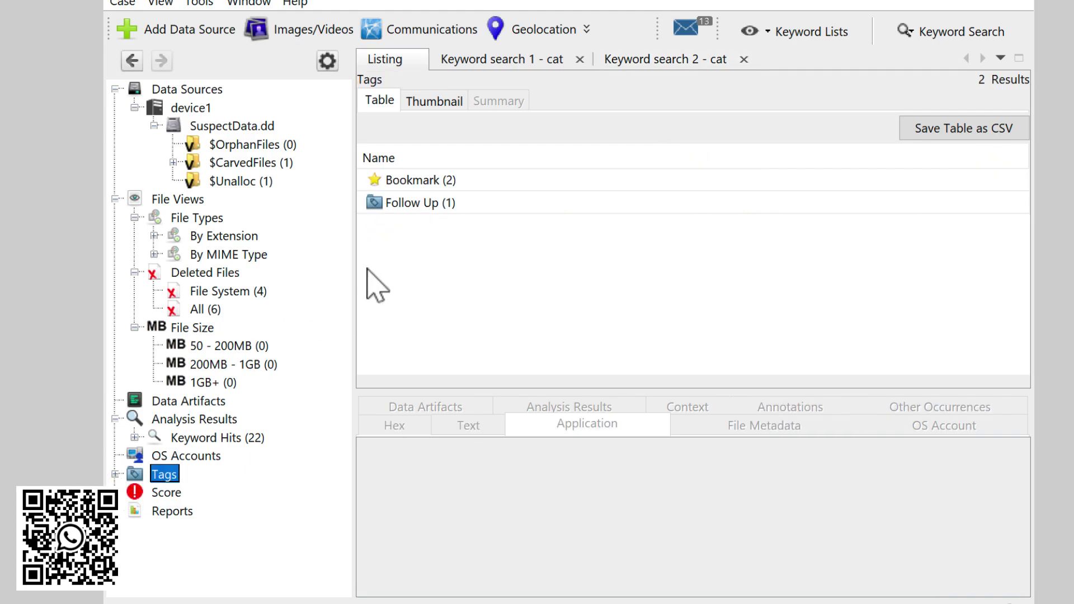
{"action": "left_click", "coordinate": [477, 212]}
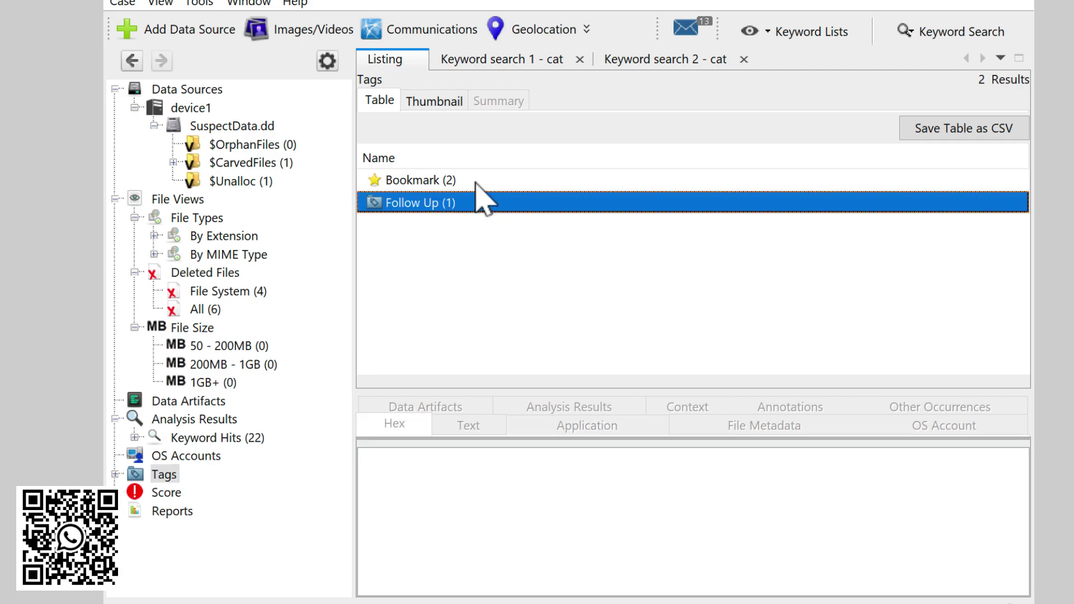
{"action": "left_click", "coordinate": [137, 438]}
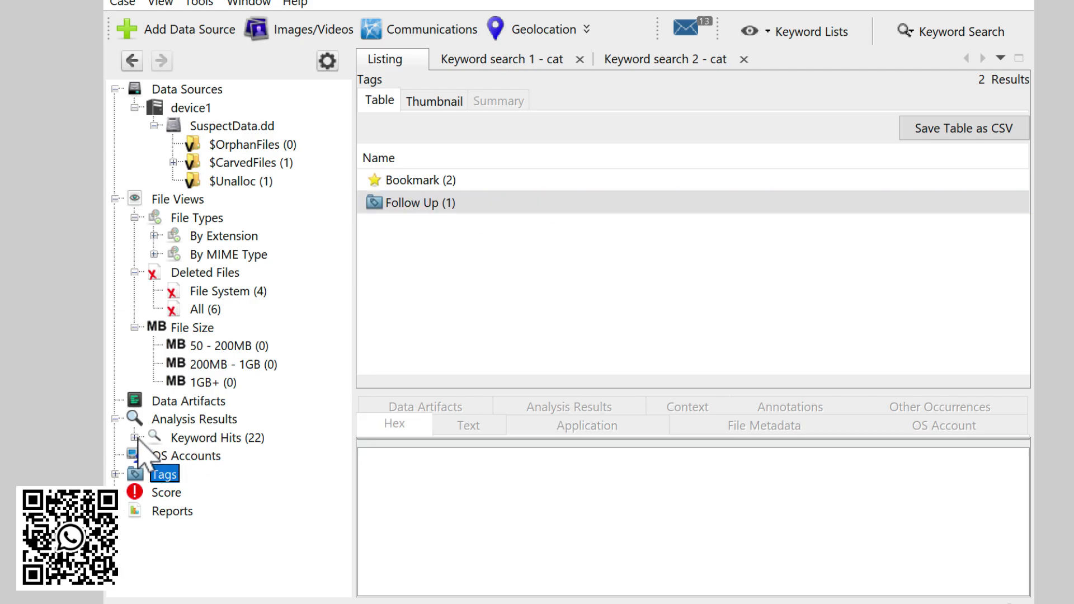
{"action": "left_click", "coordinate": [507, 209]}
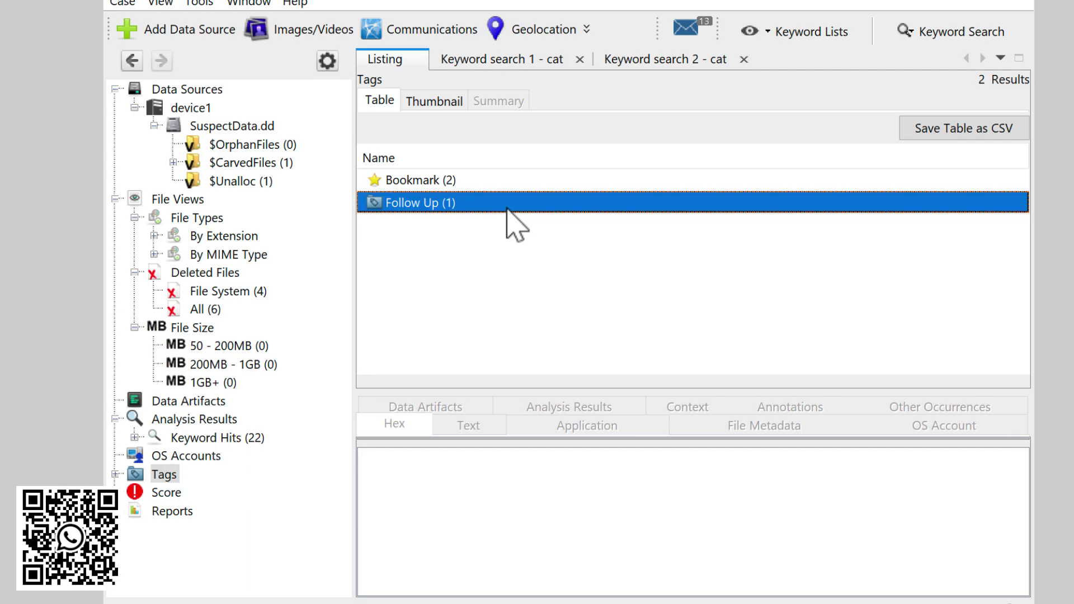
{"action": "left_click", "coordinate": [580, 59]}
{"action": "left_click", "coordinate": [579, 59]}
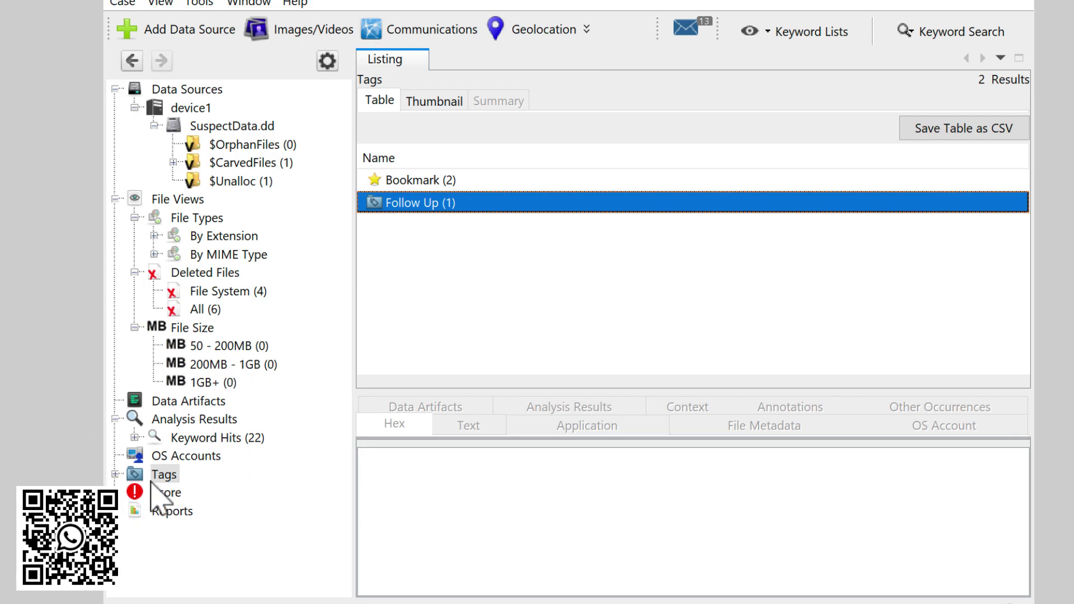
- Expand the case's tags, open the file tags under Bookmark and view the first tagged file
{"action": "left_click", "coordinate": [115, 474]}
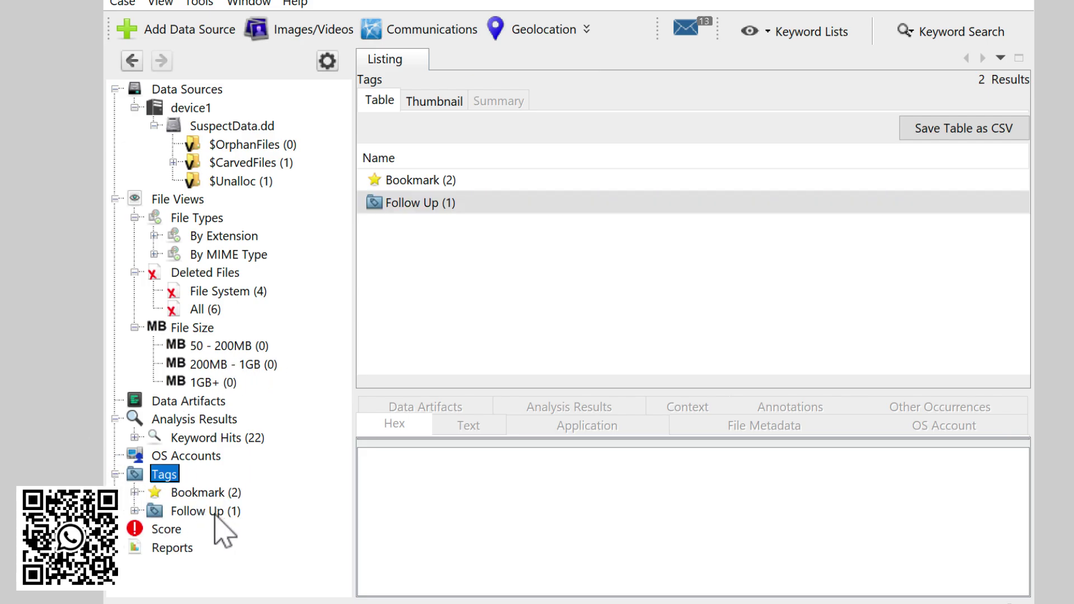
{"action": "left_click", "coordinate": [215, 511]}
{"action": "key", "text": "Up"}
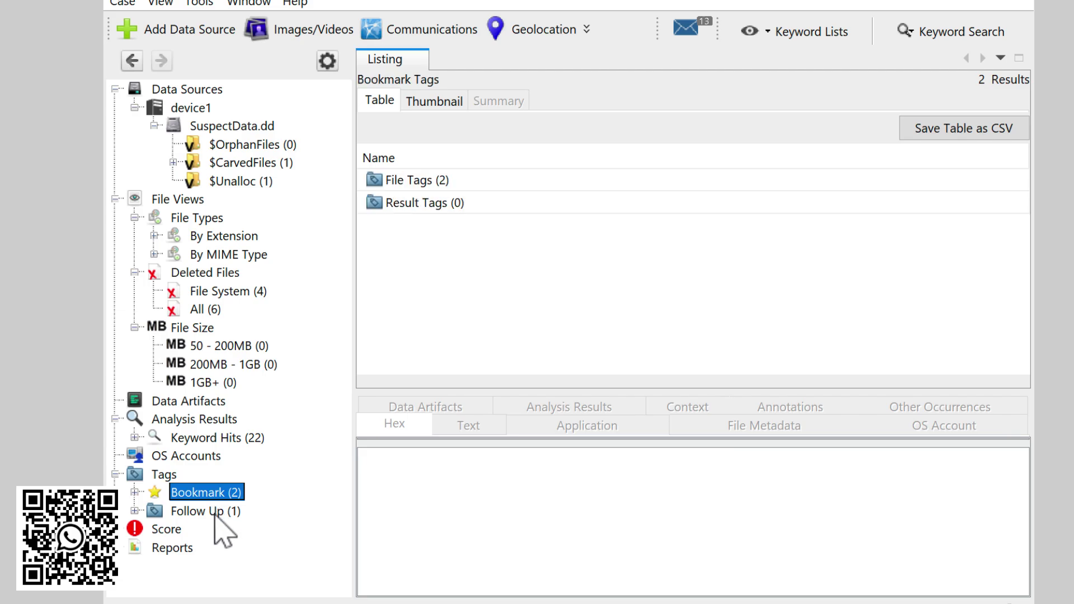
{"action": "left_click", "coordinate": [215, 511]}
{"action": "key", "text": "Up"}
{"action": "left_click", "coordinate": [451, 184]}
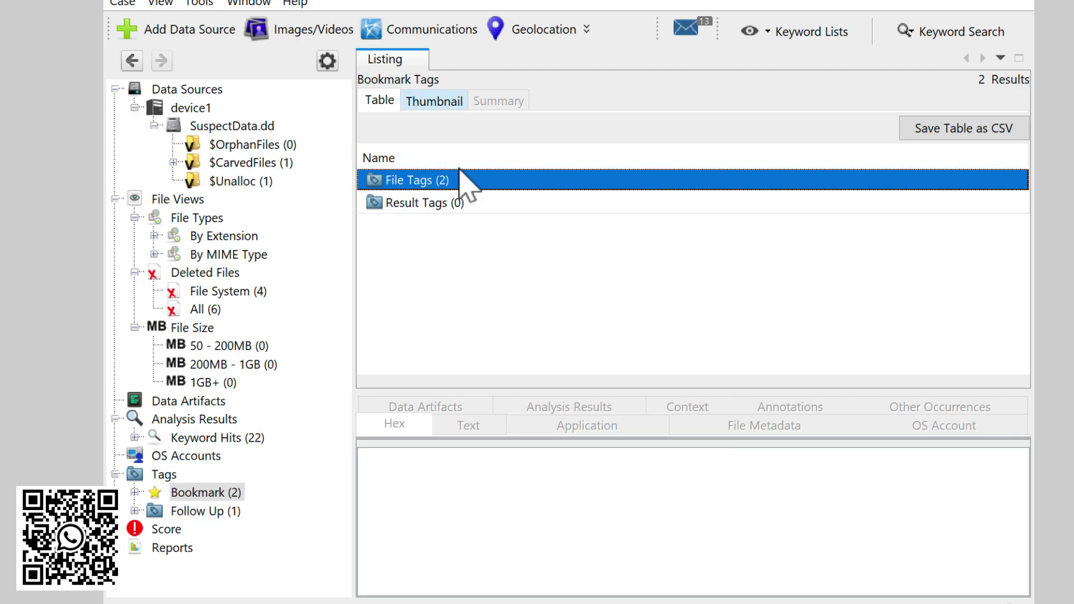
{"action": "double_click", "coordinate": [448, 185]}
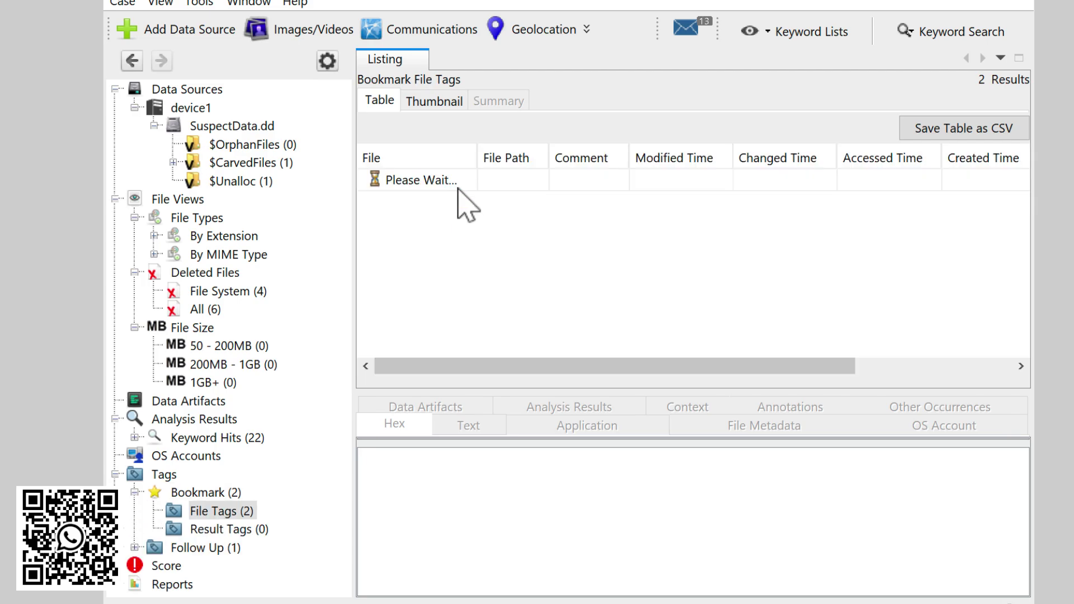
{"action": "left_click", "coordinate": [447, 181]}
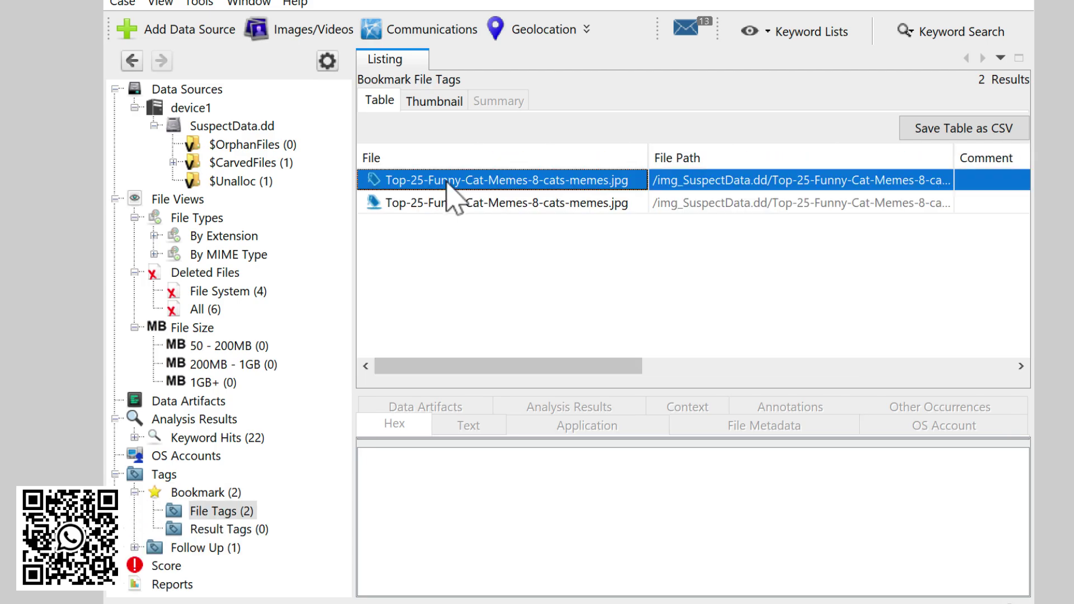
- View the second file tagged under Bookmark and check the available file actions, including the hash set options
{"action": "left_click", "coordinate": [485, 204]}
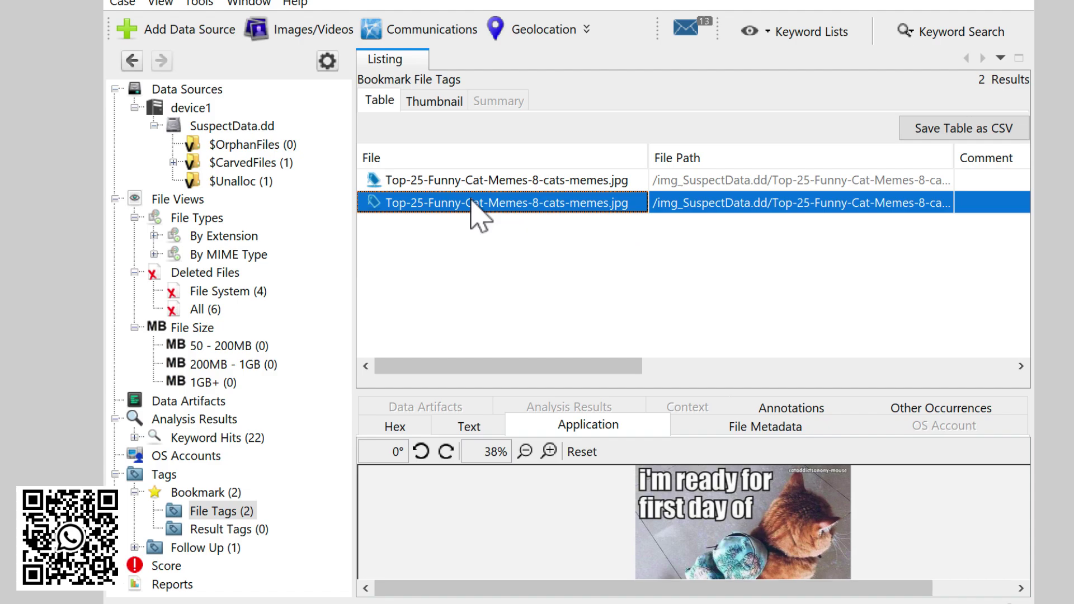
{"action": "right_click", "coordinate": [471, 198]}
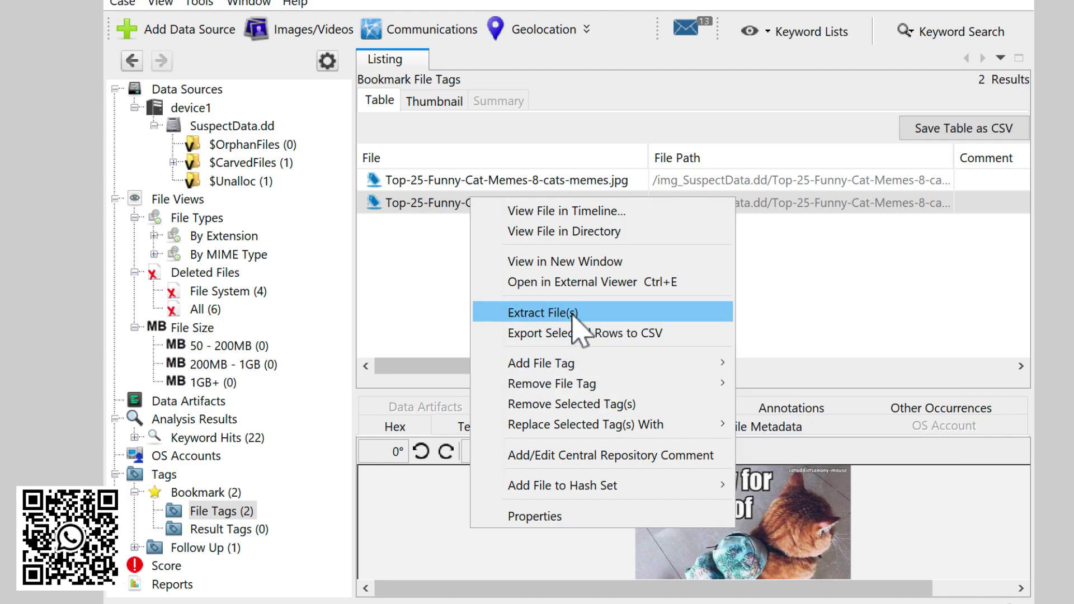
{"action": "mouse_move", "coordinate": [572, 486]}
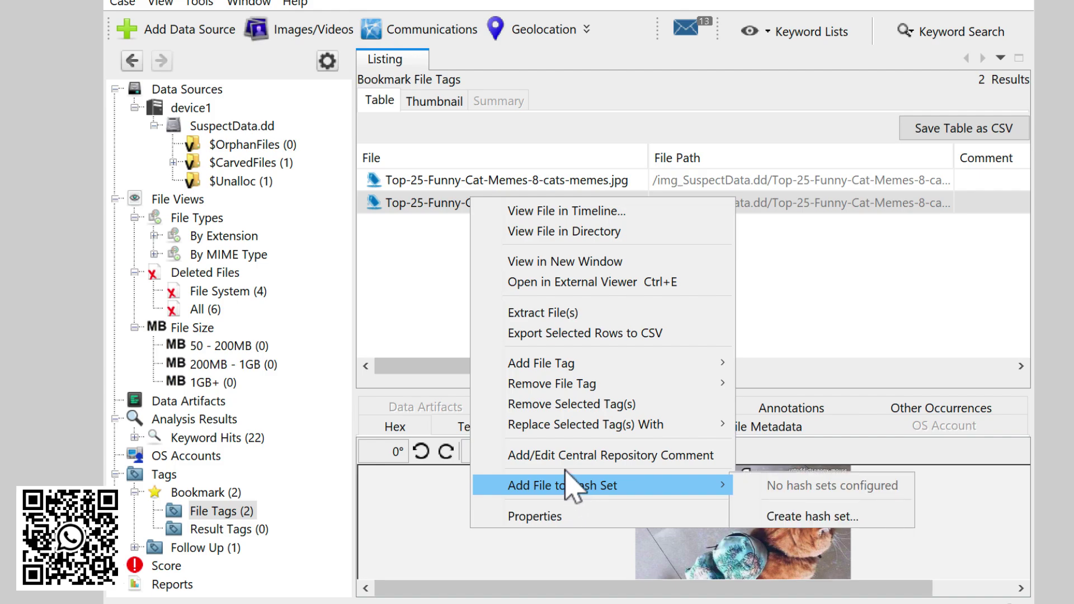
{"action": "left_click", "coordinate": [467, 285]}
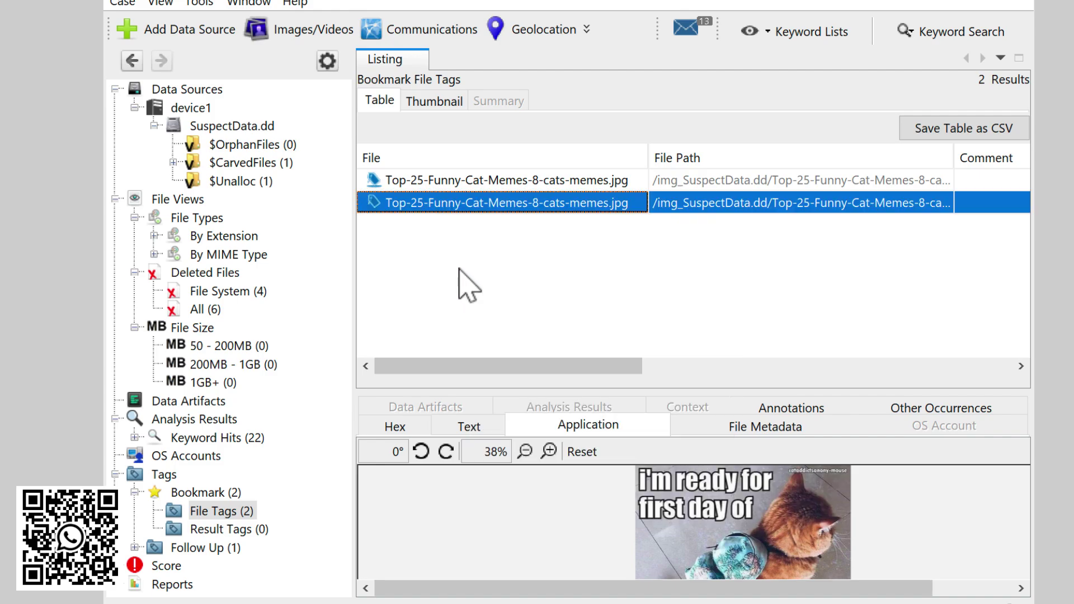
- Try to view the second bookmarked Top-25-Funny-Cat-Memes-8-cats-memes.jpg entry in the timeline
{"action": "right_click", "coordinate": [473, 201]}
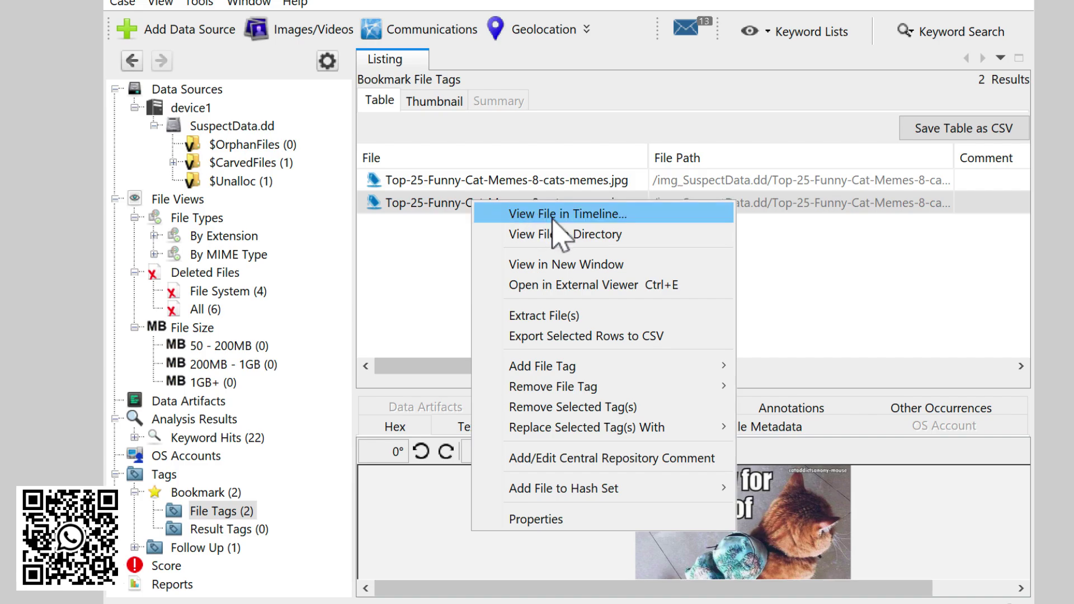
{"action": "left_click", "coordinate": [552, 219]}
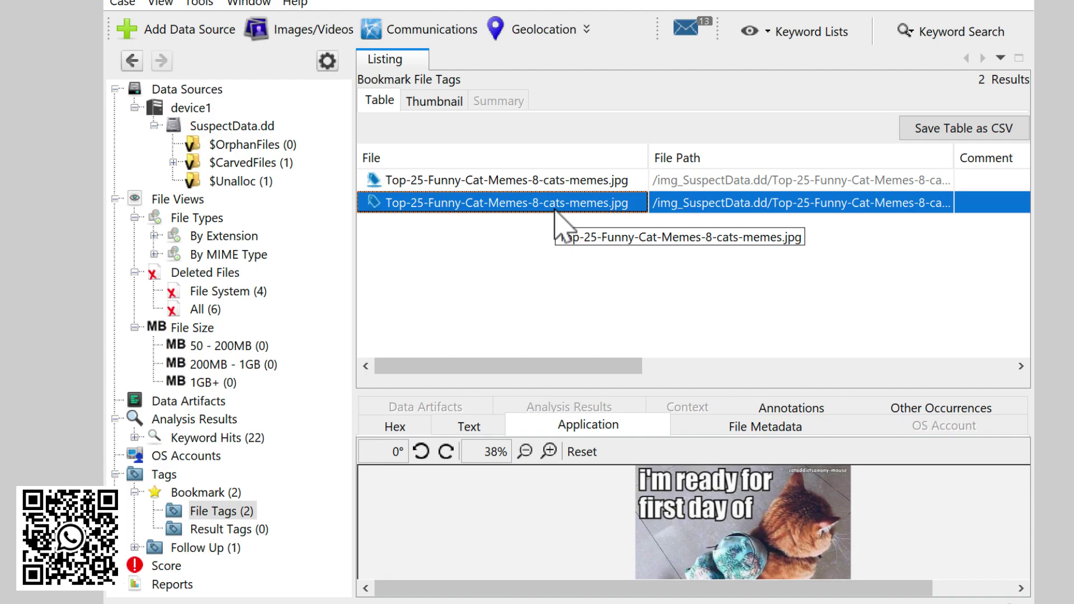
{"action": "right_click", "coordinate": [556, 211]}
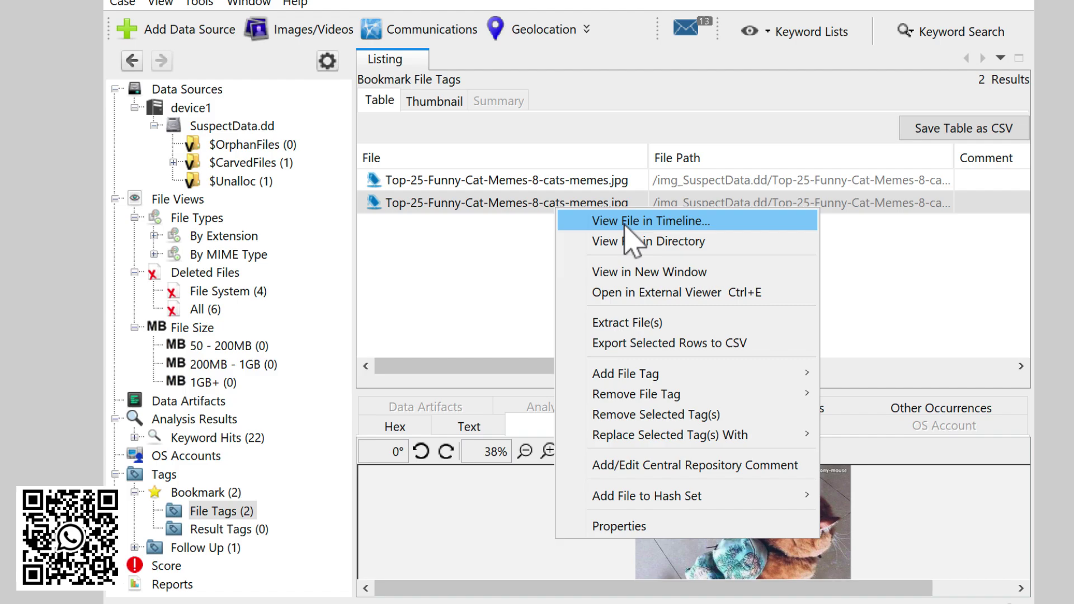
{"action": "left_click", "coordinate": [628, 180]}
{"action": "key", "text": "Escape"}
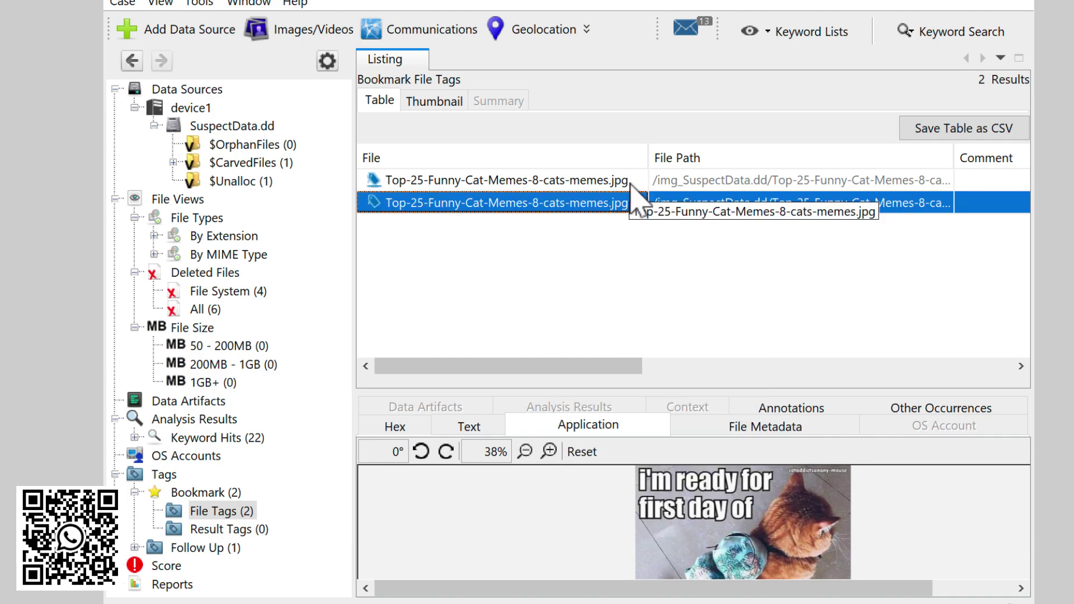
{"action": "left_click", "coordinate": [523, 181]}
{"action": "left_click", "coordinate": [529, 205]}
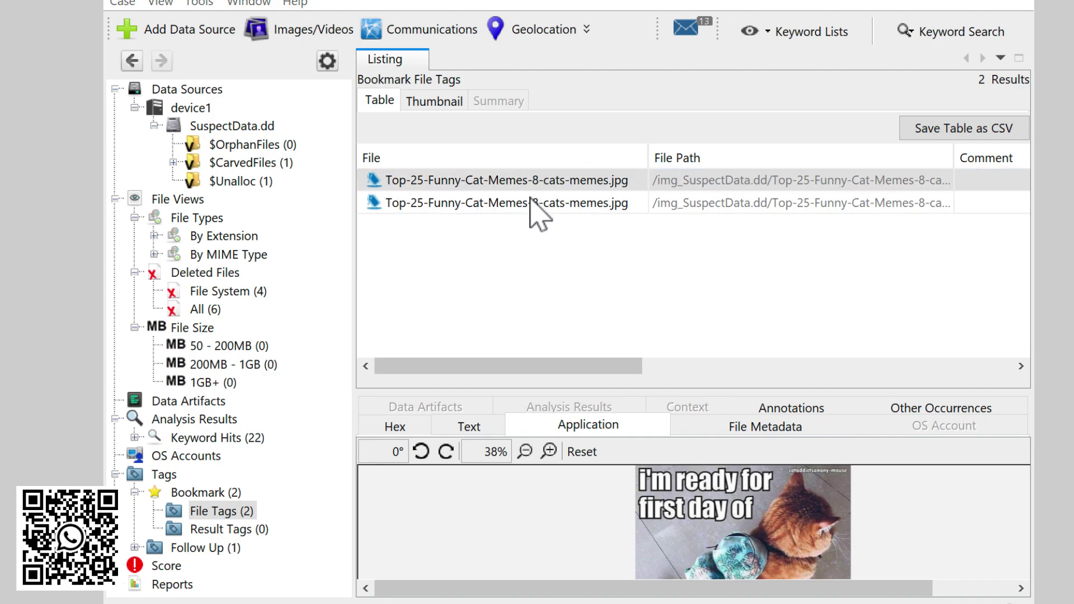
{"action": "right_click", "coordinate": [531, 205]}
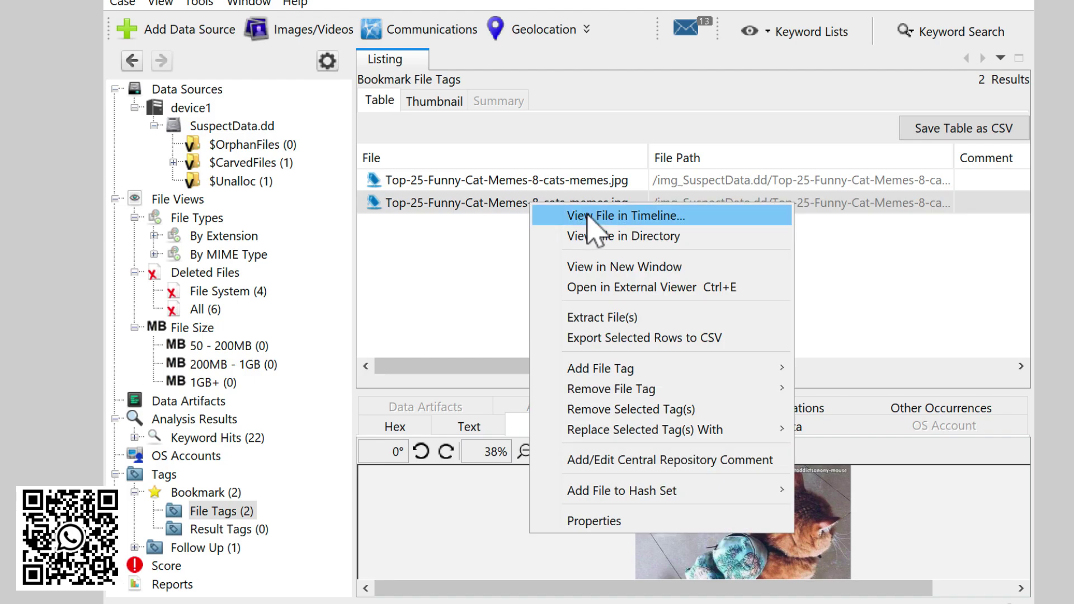
{"action": "left_click", "coordinate": [644, 215]}
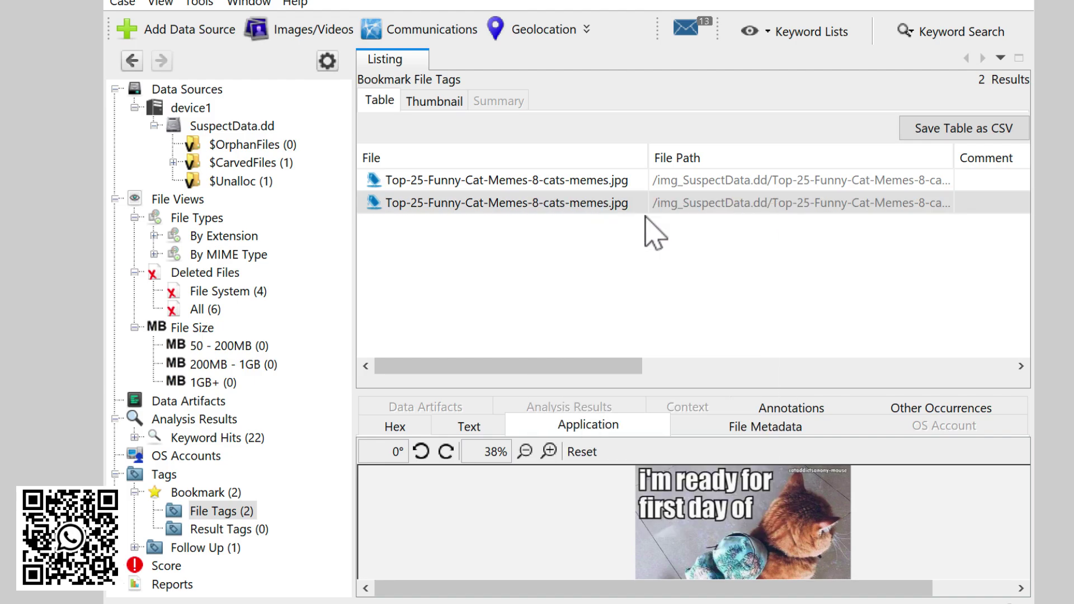
- Examine the timestamp, size and MD5 hash columns of the bookmarked files, dismissing the drag-and-drop error
{"action": "left_click_drag", "start_coordinate": [591, 366], "coordinate": [1065, 423]}
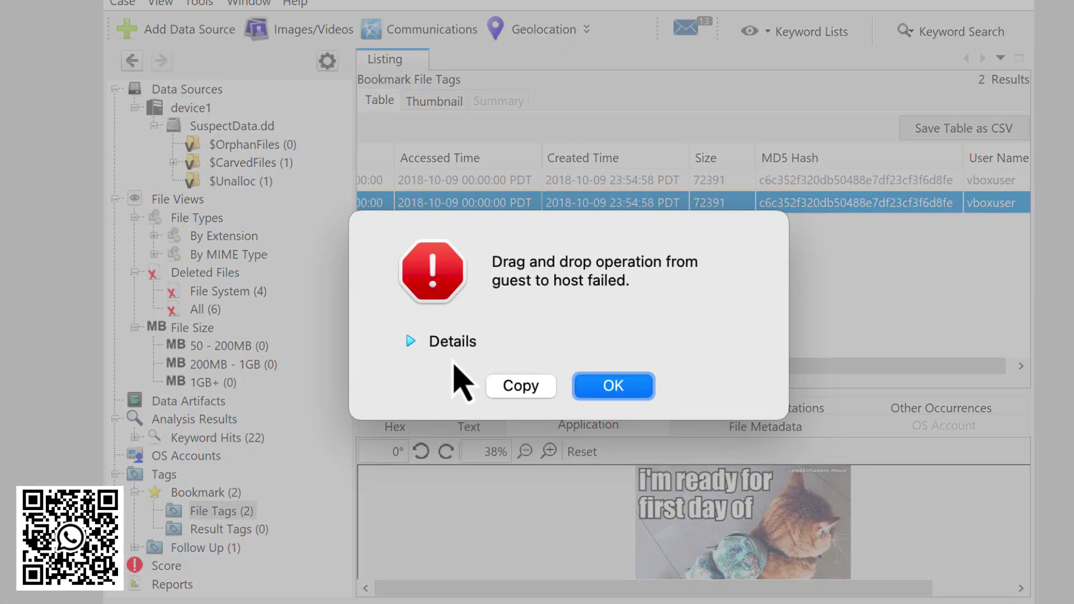
{"action": "left_click", "coordinate": [610, 386]}
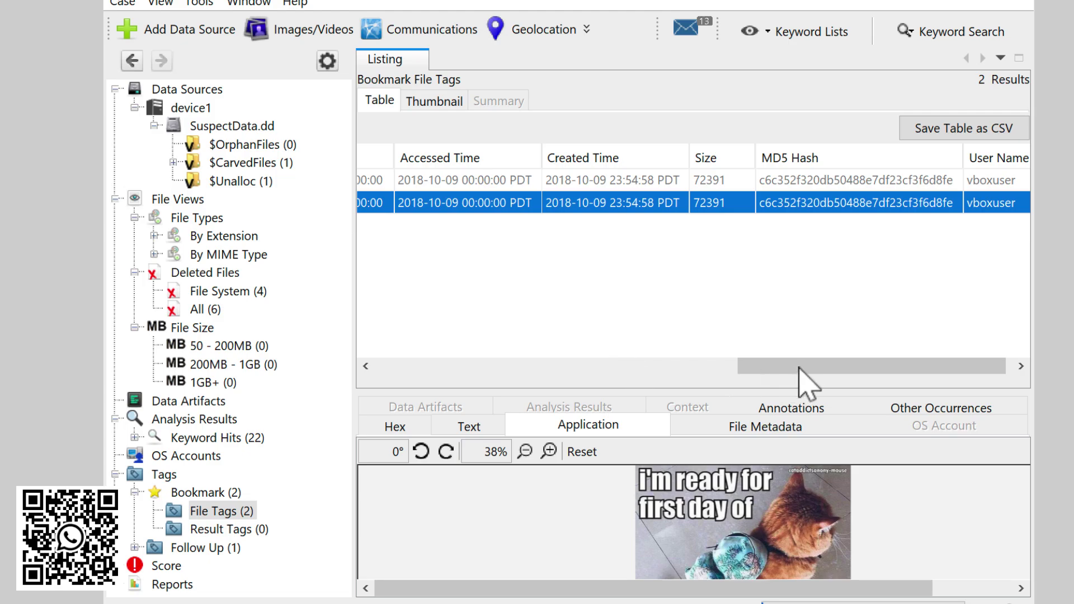
{"action": "left_click_drag", "start_coordinate": [807, 365], "coordinate": [676, 368]}
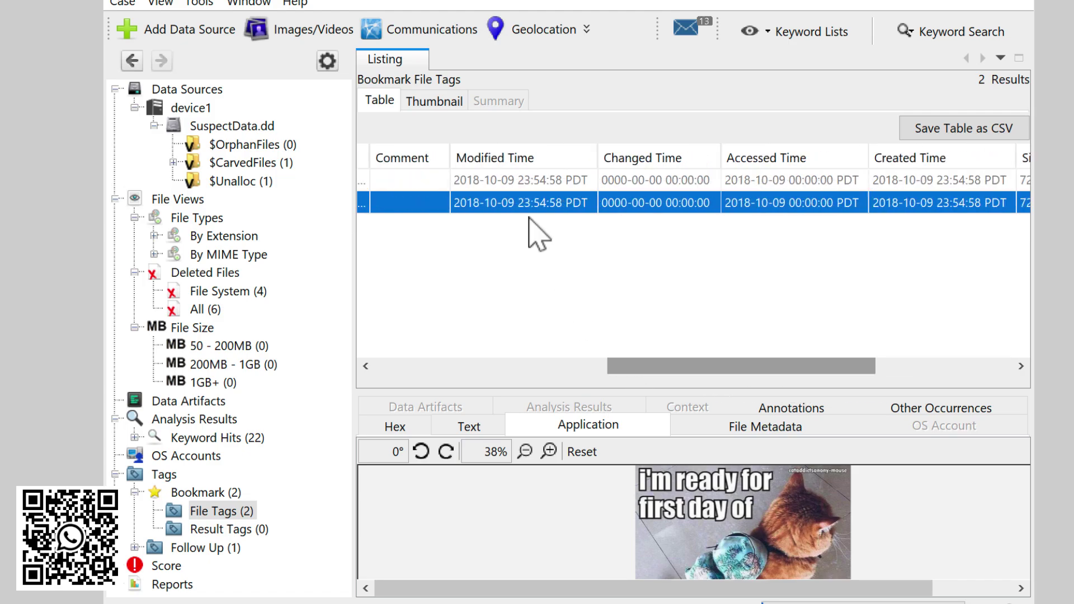
- List the case's data sources, look over the additional case tools and close the separate file view window
{"action": "left_click", "coordinate": [180, 90]}
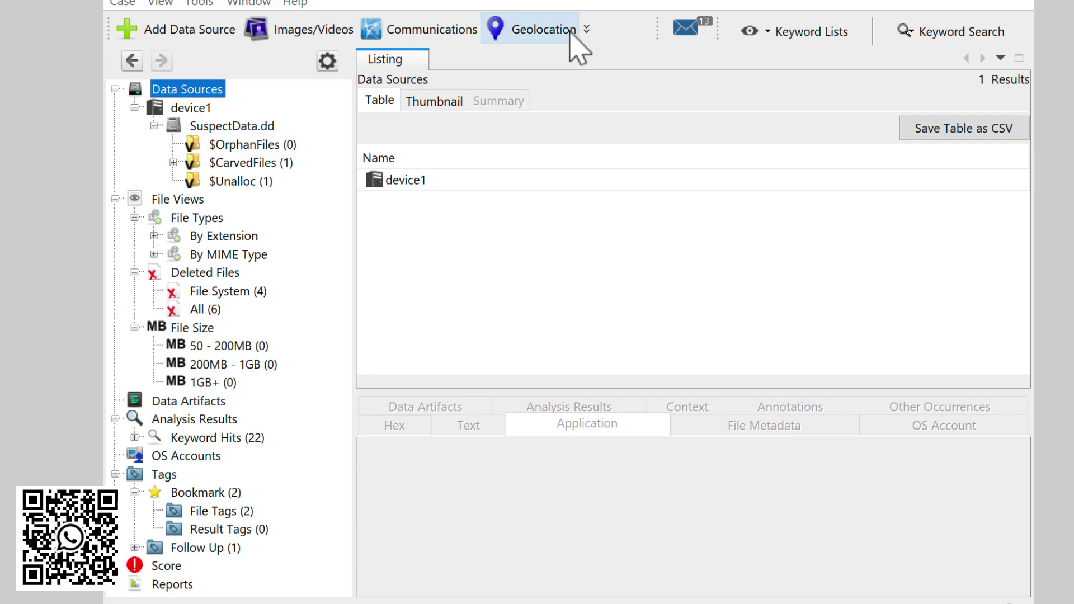
{"action": "left_click", "coordinate": [584, 31]}
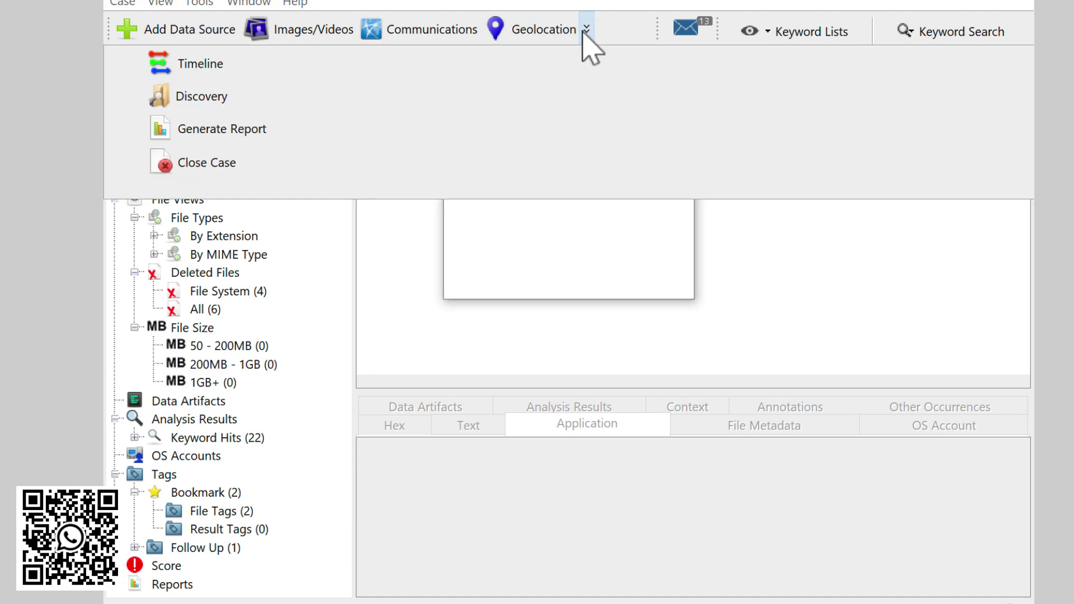
{"action": "left_click", "coordinate": [515, 25]}
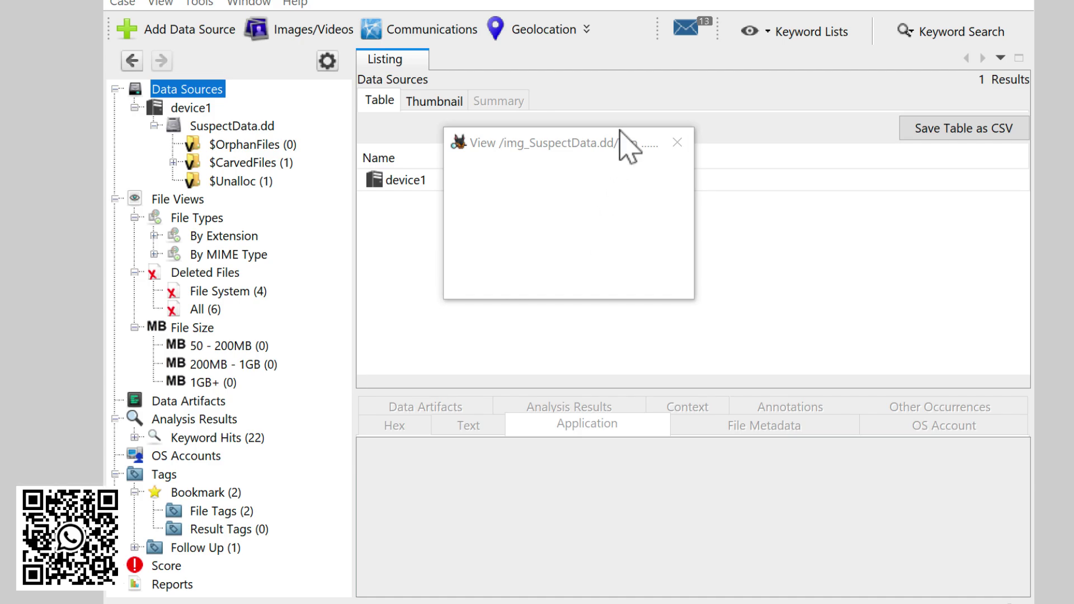
{"action": "left_click", "coordinate": [682, 143]}
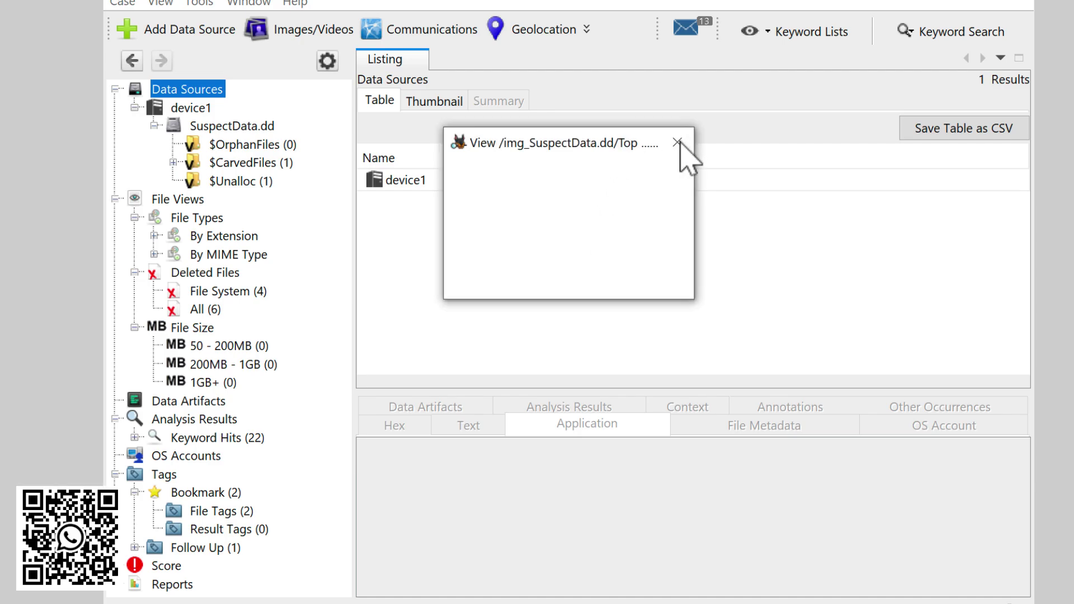